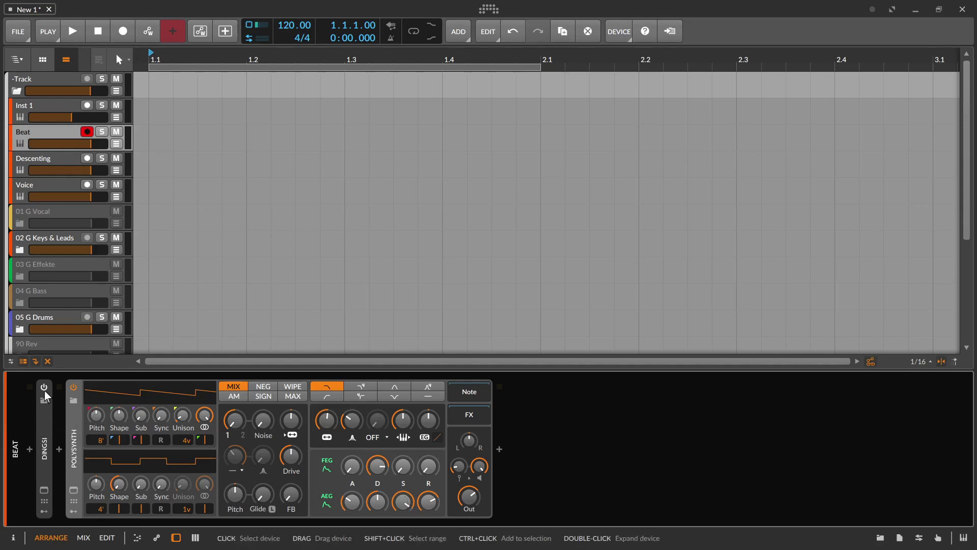
- Expand and activate the DINGSI sampler on the Beat track and show its modulators
{"action": "double_click", "coordinate": [46, 425]}
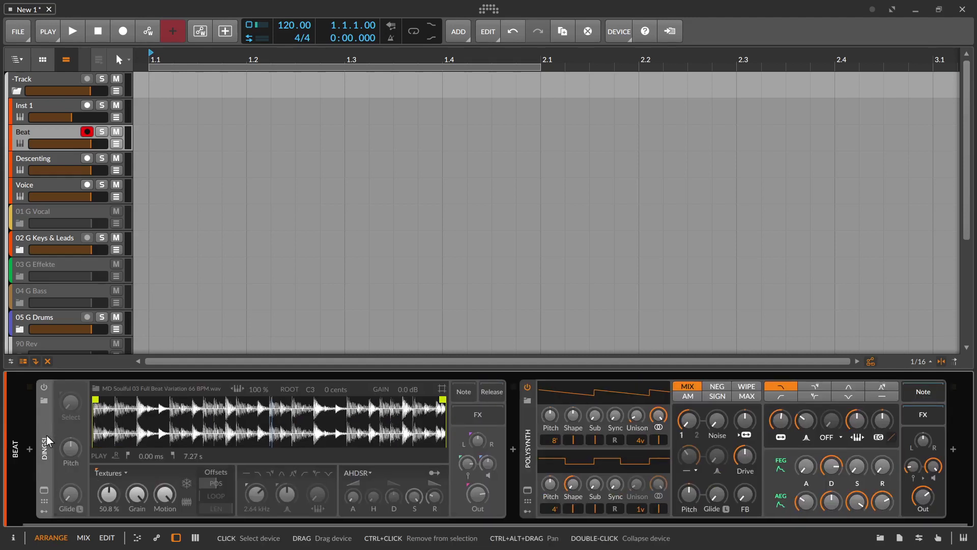
{"action": "left_click", "coordinate": [46, 389]}
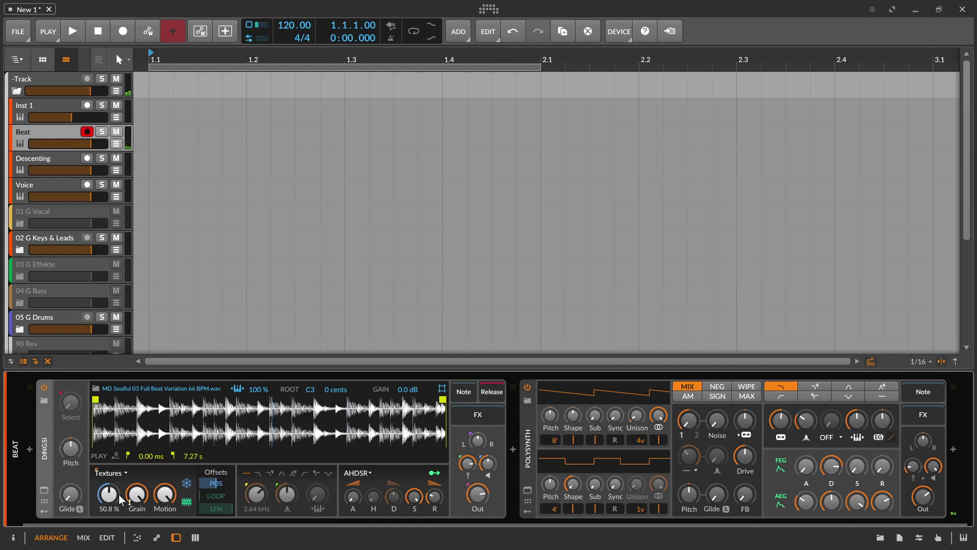
{"action": "left_click", "coordinate": [43, 513]}
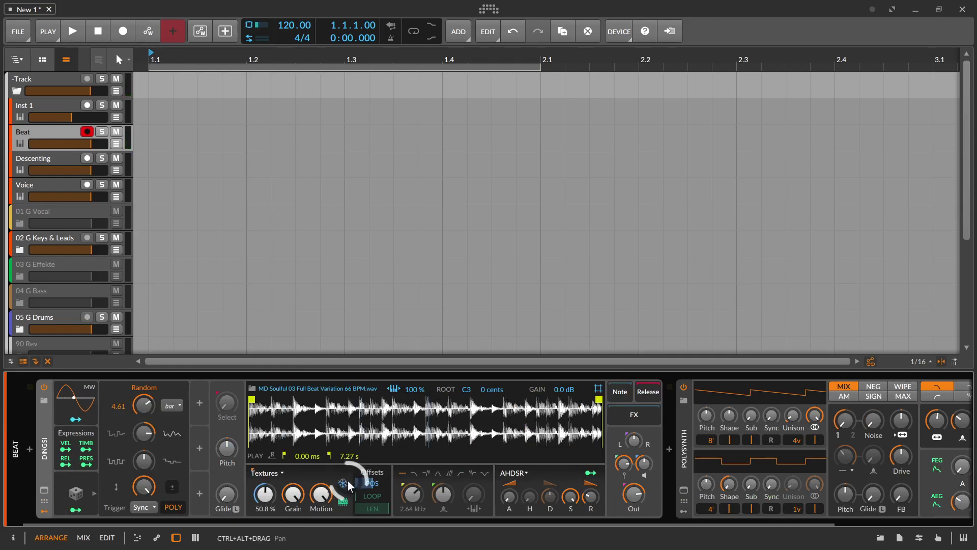
{"action": "left_click_drag", "start_coordinate": [347, 481], "coordinate": [333, 469]}
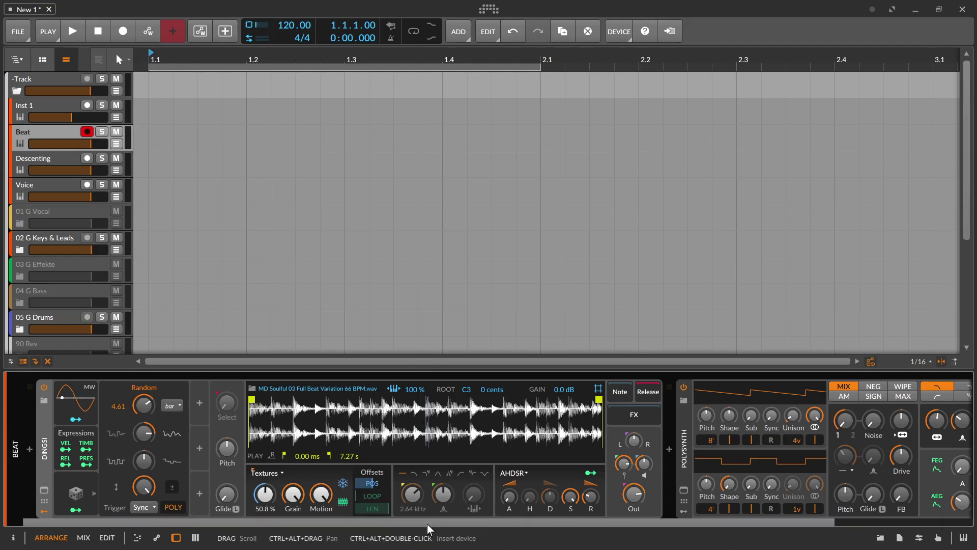
- Show the Polysynth's modulators and examine which synth parameters the Envelope Follower modulates
{"action": "left_click_drag", "start_coordinate": [432, 523], "coordinate": [573, 470]}
{"action": "left_click", "coordinate": [521, 510]}
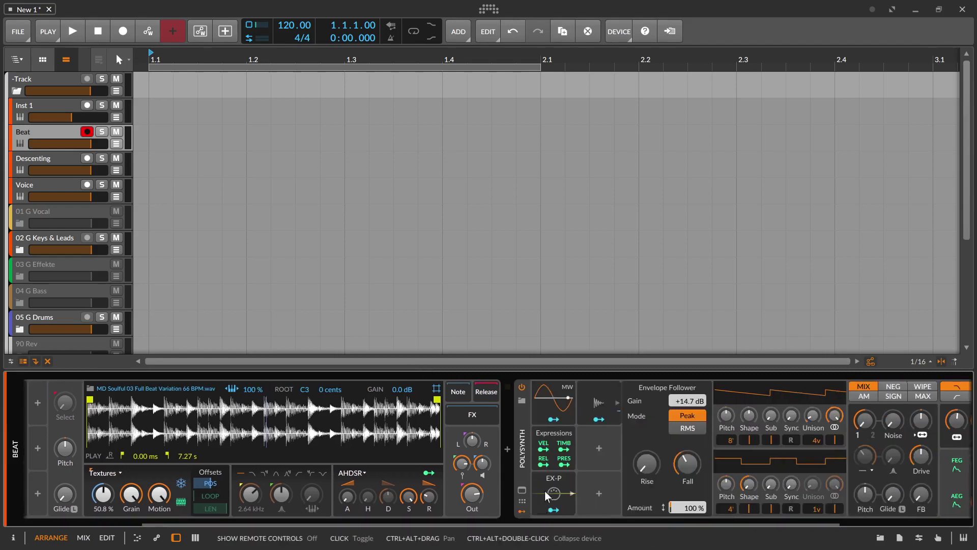
{"action": "left_click_drag", "start_coordinate": [531, 523], "coordinate": [691, 513]}
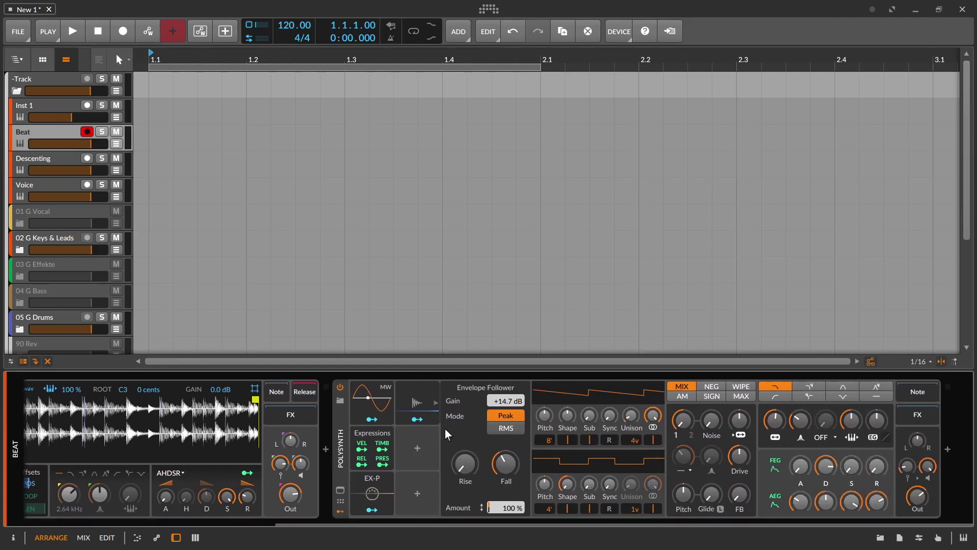
{"action": "left_click", "coordinate": [417, 402]}
{"action": "left_click", "coordinate": [508, 402]}
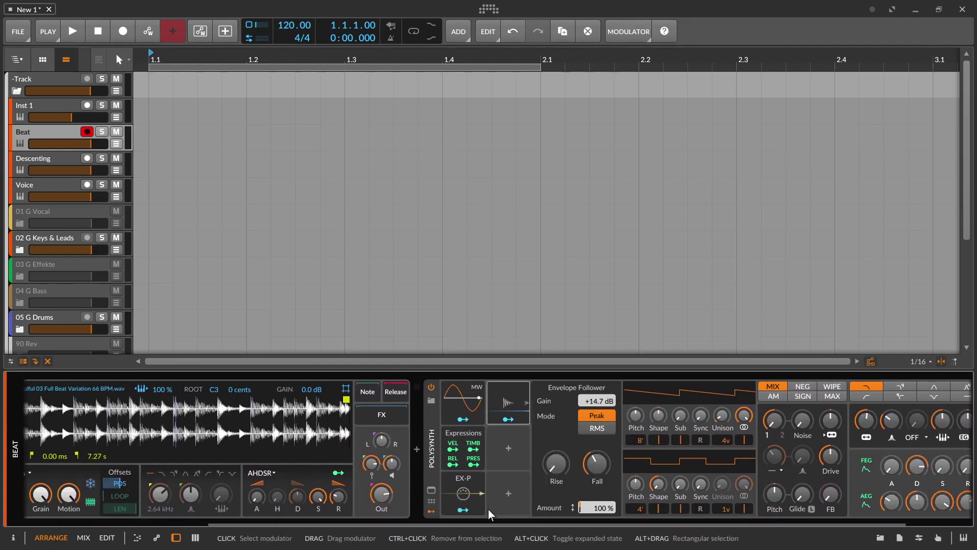
{"action": "left_click_drag", "start_coordinate": [489, 523], "coordinate": [631, 513]}
{"action": "left_click", "coordinate": [418, 421]}
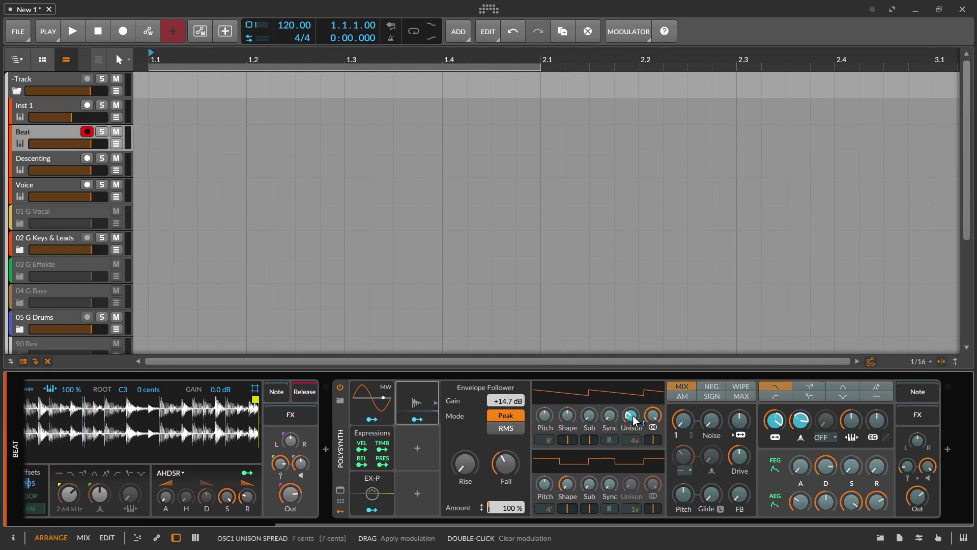
{"action": "left_click_drag", "start_coordinate": [632, 420], "coordinate": [632, 416]}
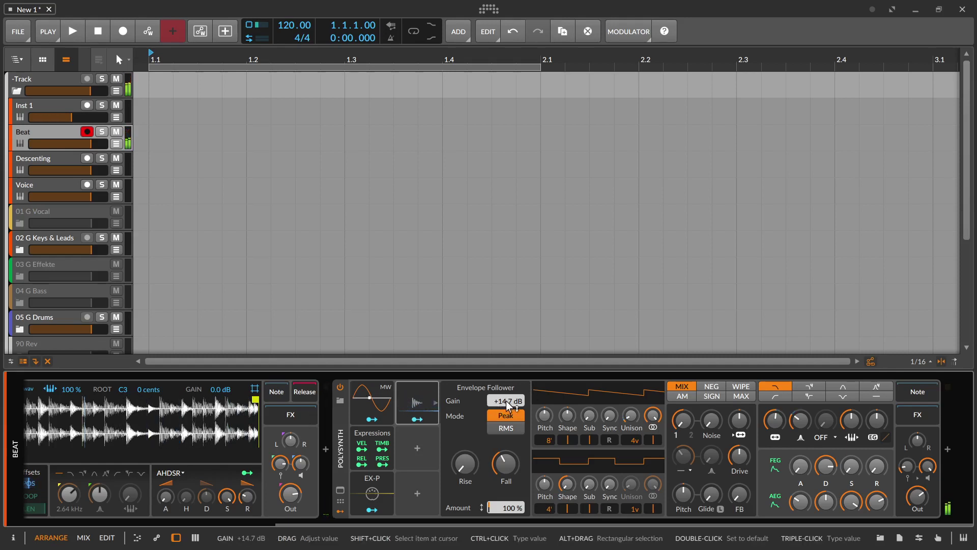
- Pull the Envelope Follower's gain all the way down, and raise it to +15.9 dB
{"action": "left_click_drag", "start_coordinate": [506, 401], "coordinate": [505, 458]}
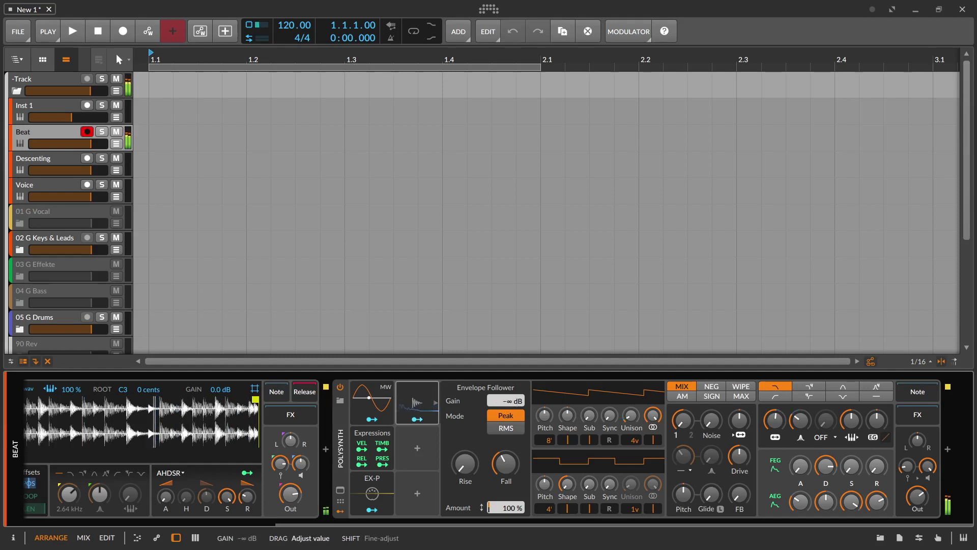
{"action": "left_click_drag", "start_coordinate": [505, 400], "coordinate": [505, 372]}
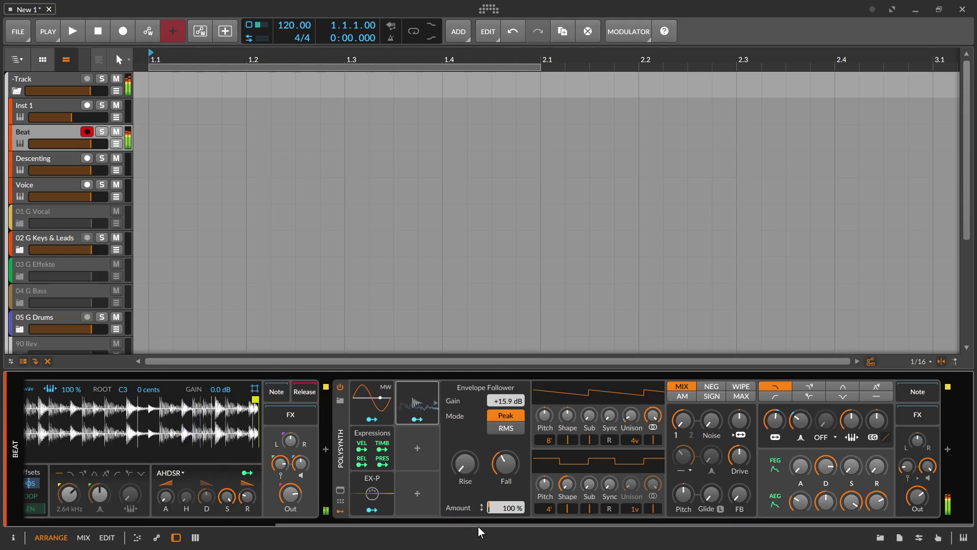
- Reduce the DINGSI sampler's playhead motion to 0% and its grain size to about 1 ms
{"action": "left_click_drag", "start_coordinate": [468, 524], "coordinate": [219, 501]}
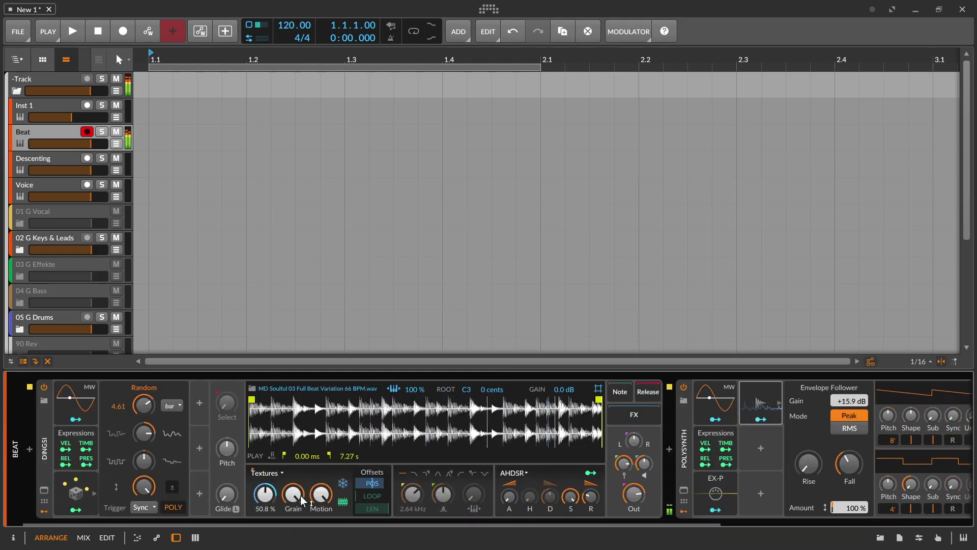
{"action": "left_click_drag", "start_coordinate": [321, 494], "coordinate": [320, 505]}
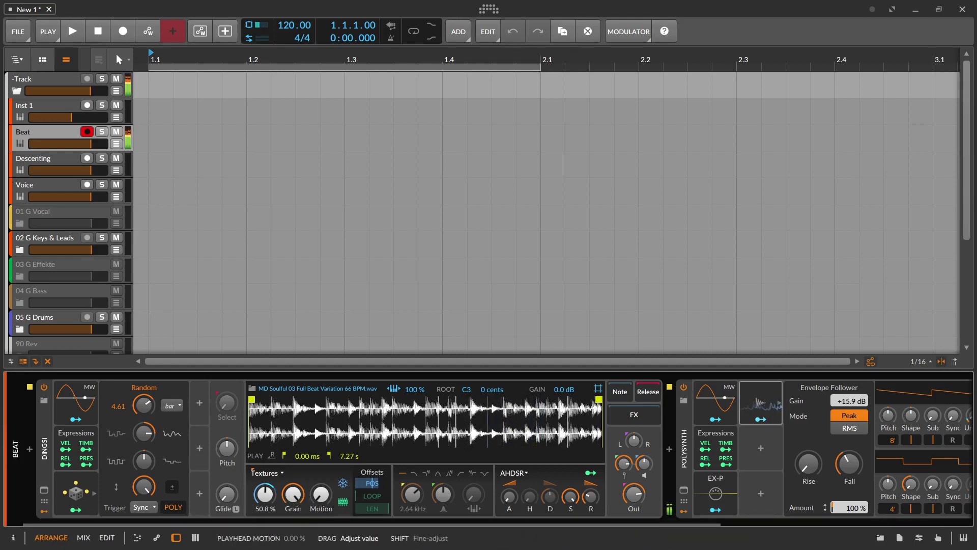
{"action": "left_click", "coordinate": [321, 502]}
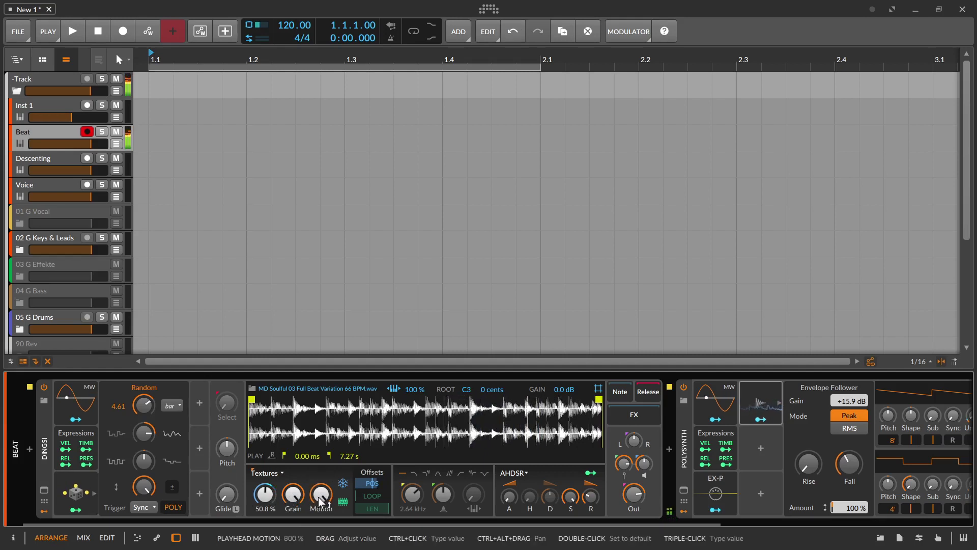
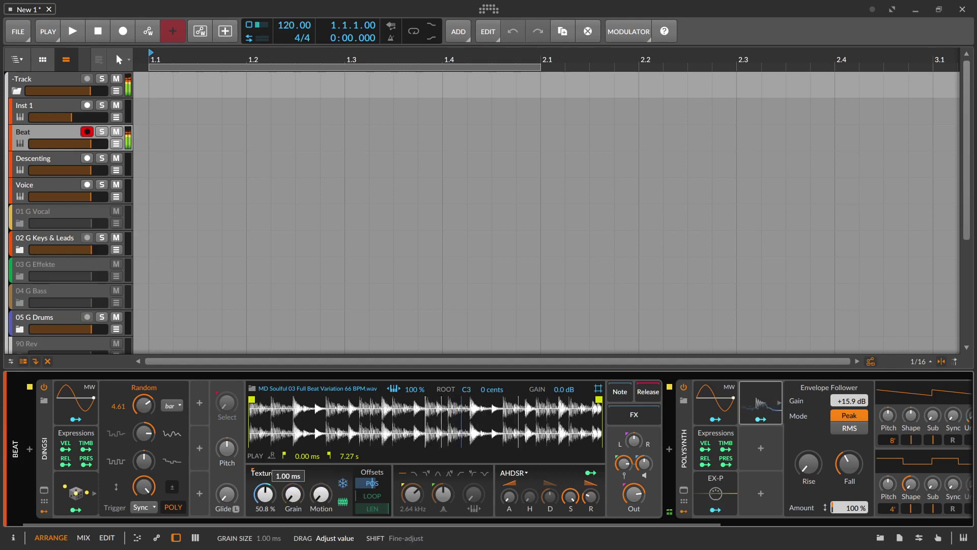
{"action": "left_click_drag", "start_coordinate": [293, 493], "coordinate": [293, 492]}
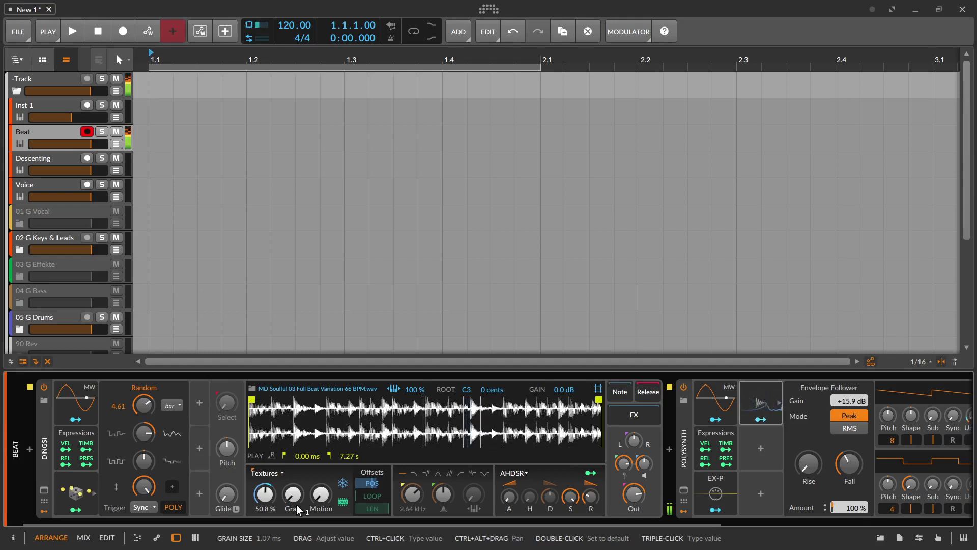
{"action": "mouse_move", "coordinate": [297, 501]}
{"action": "left_mouse_down"}
{"action": "mouse_move", "coordinate": [296, 463]}
{"action": "mouse_move", "coordinate": [296, 504]}
{"action": "left_mouse_up"}
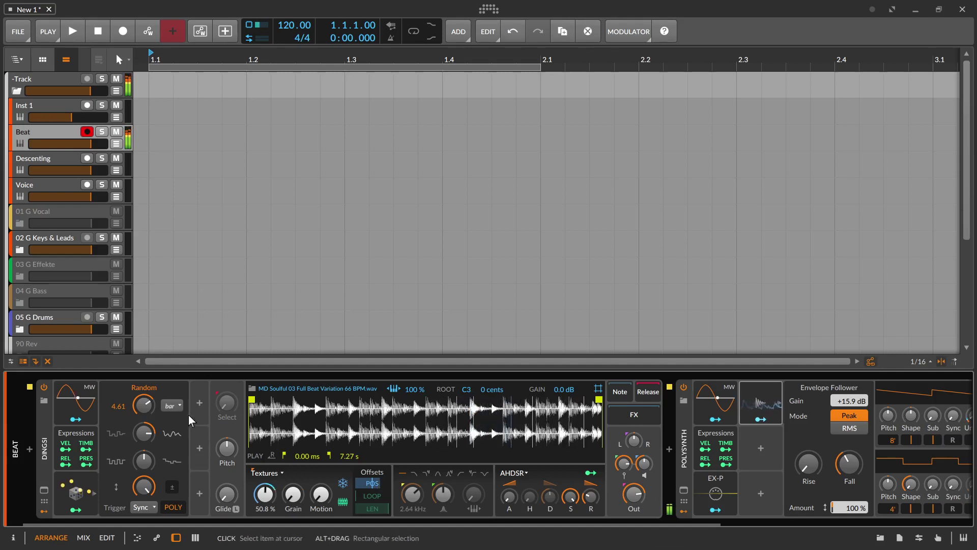
- Lower the DINGSI sampler's Random modulator to about 0.4% smoothing and a rate of 0.64 bar
{"action": "left_click_drag", "start_coordinate": [144, 405], "coordinate": [137, 433]}
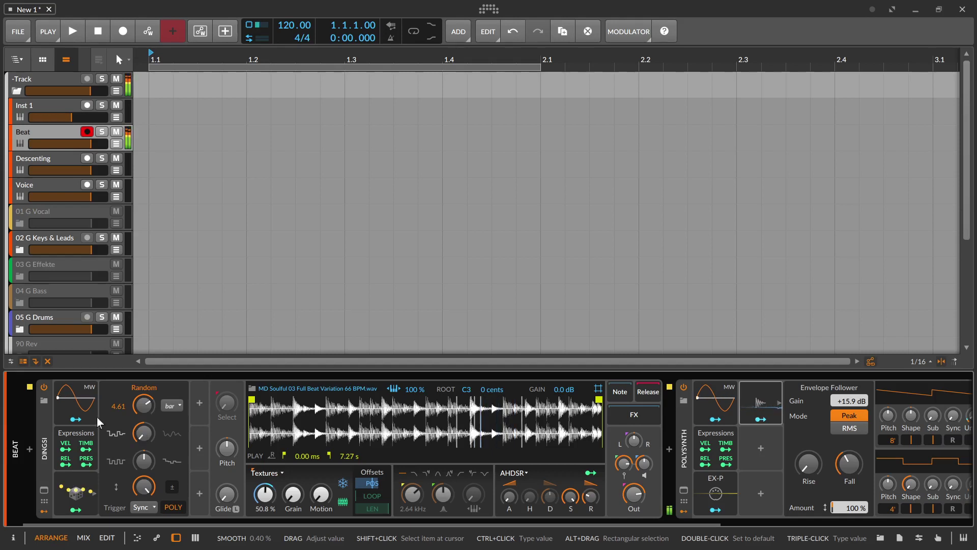
{"action": "left_click_drag", "start_coordinate": [144, 405], "coordinate": [144, 446]}
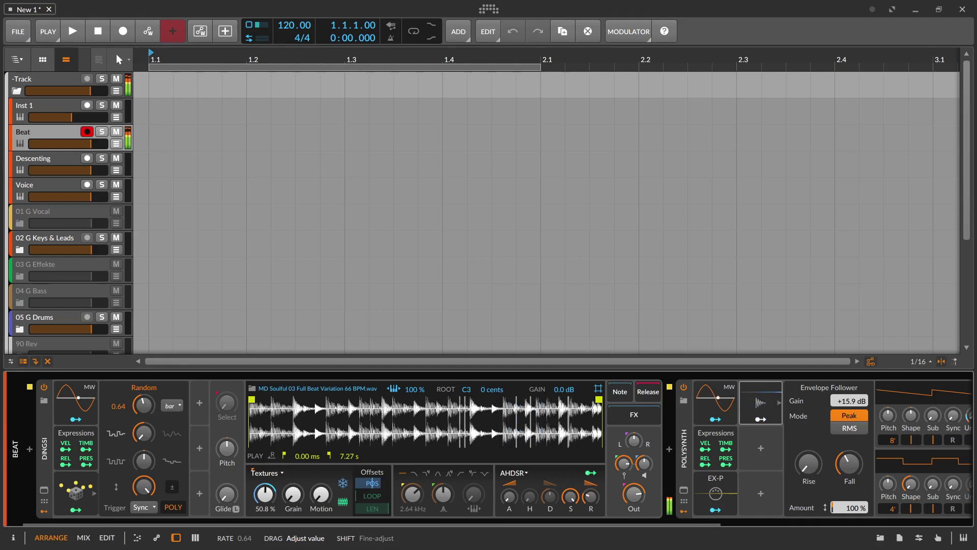
{"action": "left_click_drag", "start_coordinate": [146, 407], "coordinate": [146, 408]}
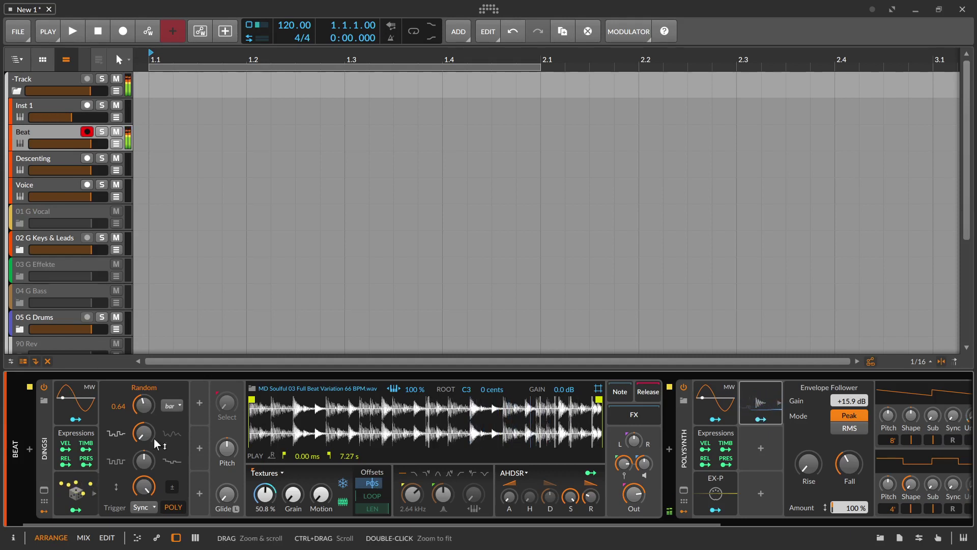
- Raise the Random modulator's smoothing to a medium amount and its rate to 3.98 bar
{"action": "mouse_move", "coordinate": [142, 435]}
{"action": "left_click_drag", "start_coordinate": [143, 433], "coordinate": [143, 385]}
{"action": "left_click_drag", "start_coordinate": [143, 432], "coordinate": [143, 402]}
- Raise the DINGSI sampler's grain size past 118 ms and turn its playhead motion down to the minimum
{"action": "left_click", "coordinate": [299, 506]}
{"action": "left_click_drag", "start_coordinate": [299, 507], "coordinate": [299, 506]}
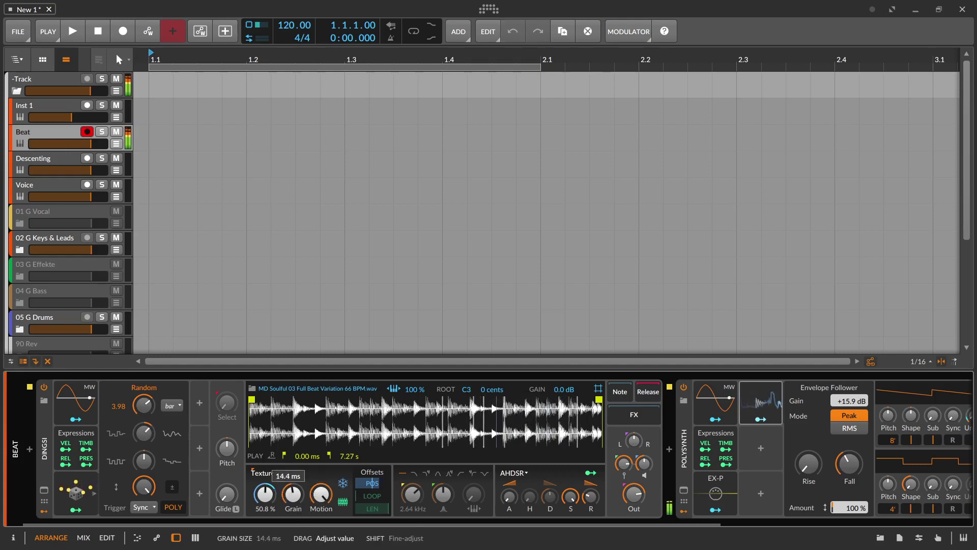
{"action": "left_click_drag", "start_coordinate": [299, 506], "coordinate": [296, 495]}
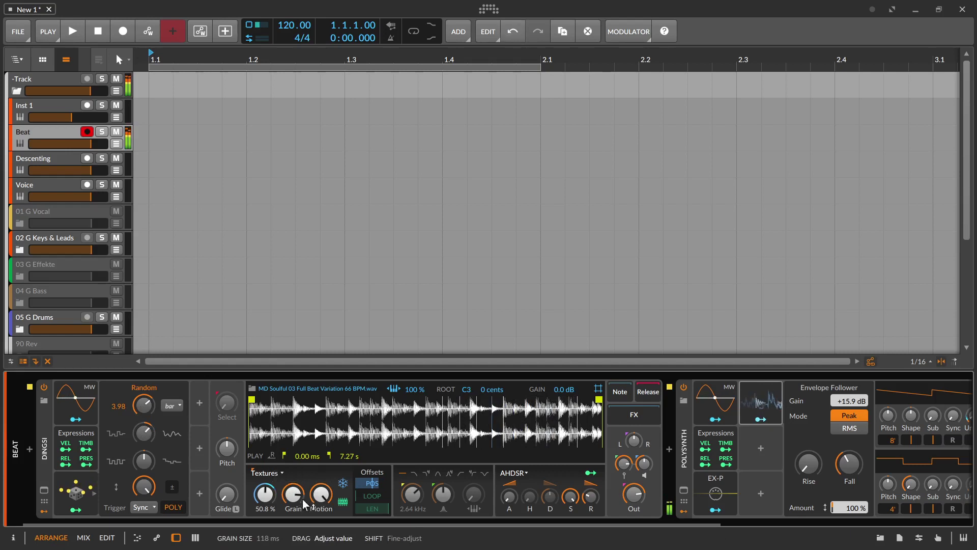
{"action": "left_click", "coordinate": [296, 495]}
{"action": "left_click", "coordinate": [296, 496]}
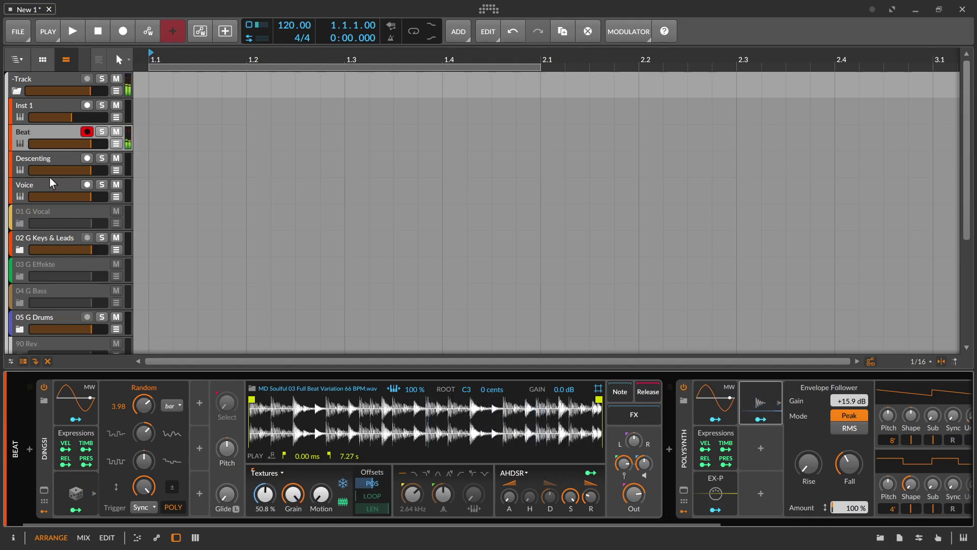
- On the Descenting track, increase the sampler's grain size and raise its playhead motion to about 790%
{"action": "left_click", "coordinate": [45, 160]}
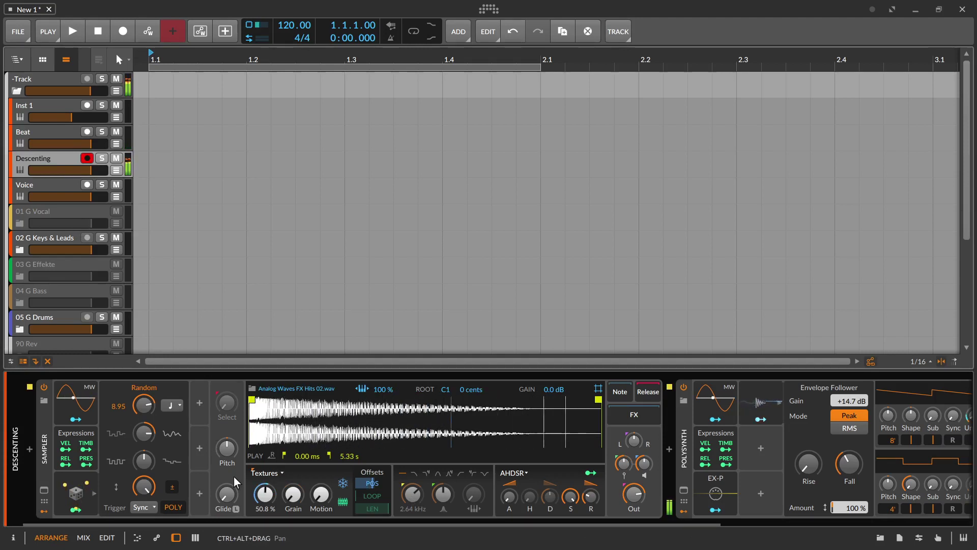
{"action": "left_click_drag", "start_coordinate": [287, 502], "coordinate": [292, 471]}
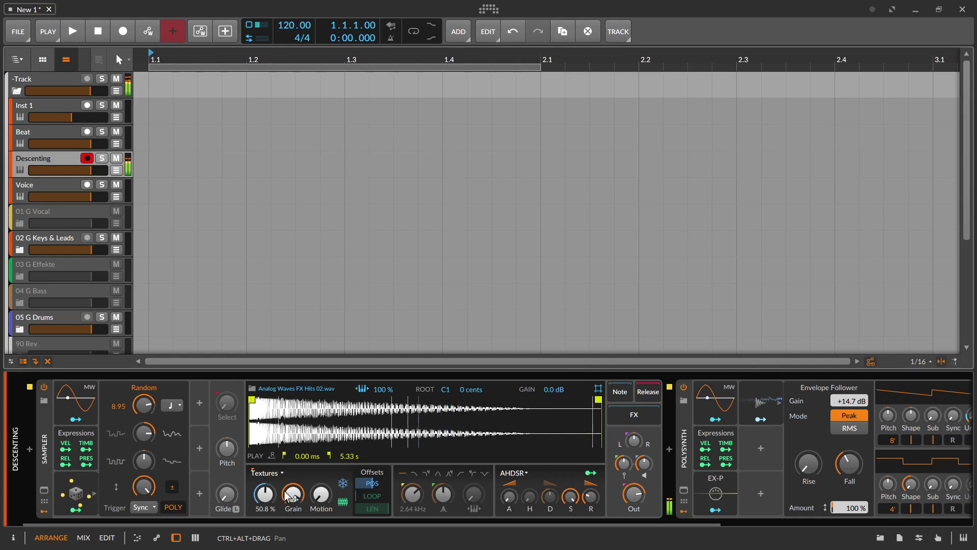
{"action": "left_click_drag", "start_coordinate": [321, 493], "coordinate": [321, 448]}
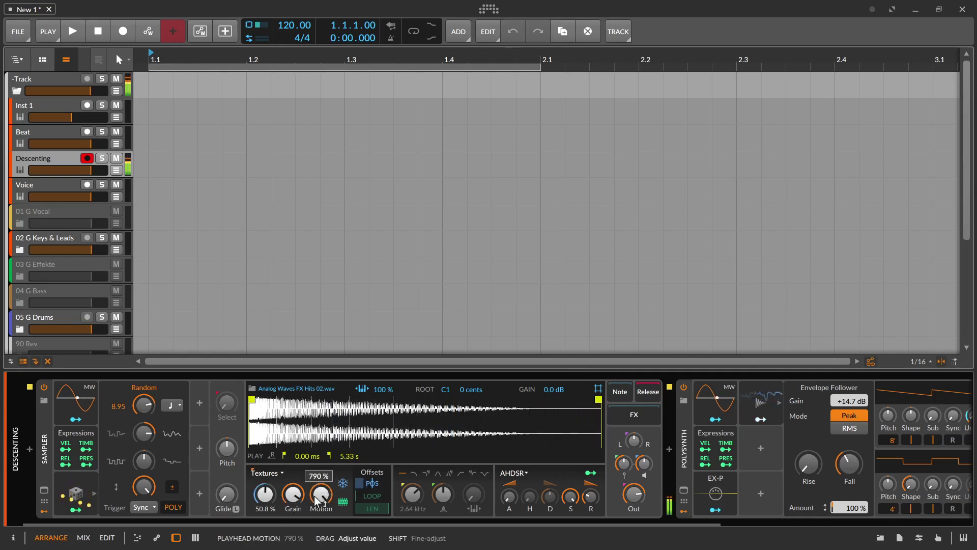
- Turn the Descenting sampler's Random modulator down to minimum smoothing and a rate of 1.56
{"action": "left_click", "coordinate": [144, 404]}
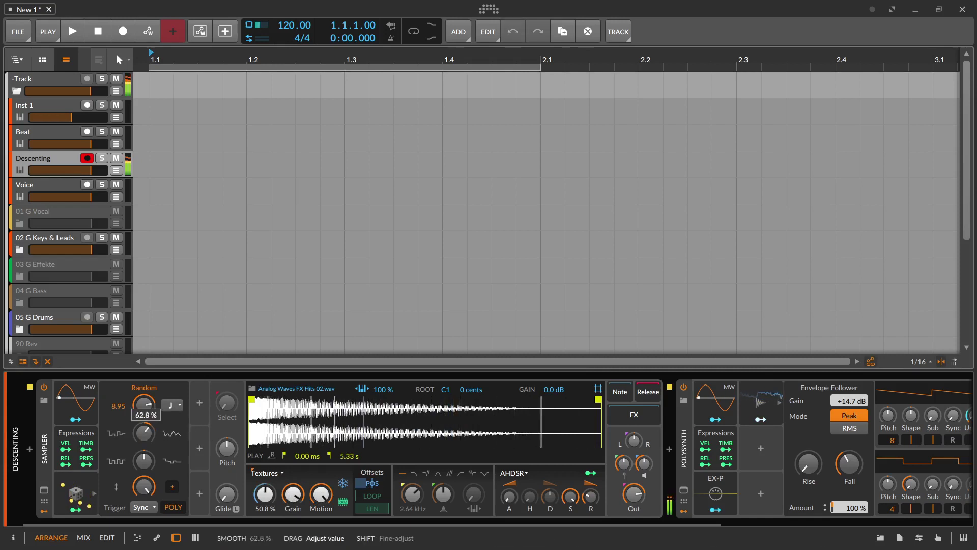
{"action": "left_click_drag", "start_coordinate": [144, 405], "coordinate": [144, 425]}
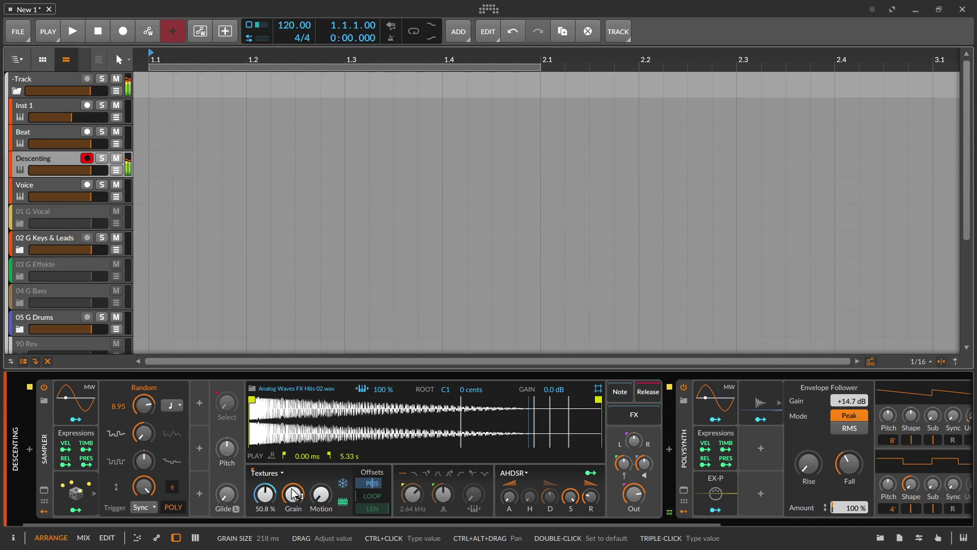
{"action": "left_click_drag", "start_coordinate": [144, 405], "coordinate": [144, 418]}
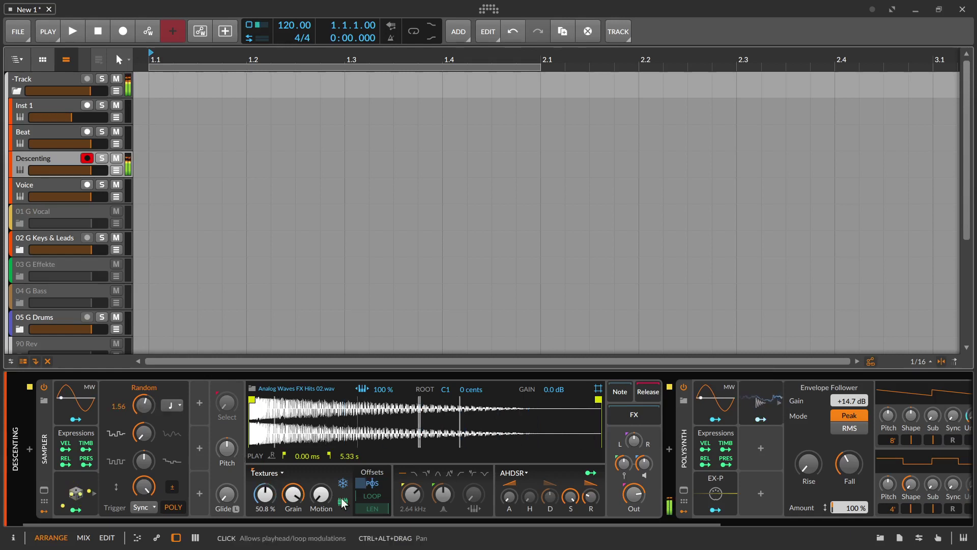
- Lower the Descenting sampler's grain size to 1.00 ms and raise its Random modulator's smoothing and rate, the rate to 9.29
{"action": "left_click_drag", "start_coordinate": [290, 493], "coordinate": [290, 505]}
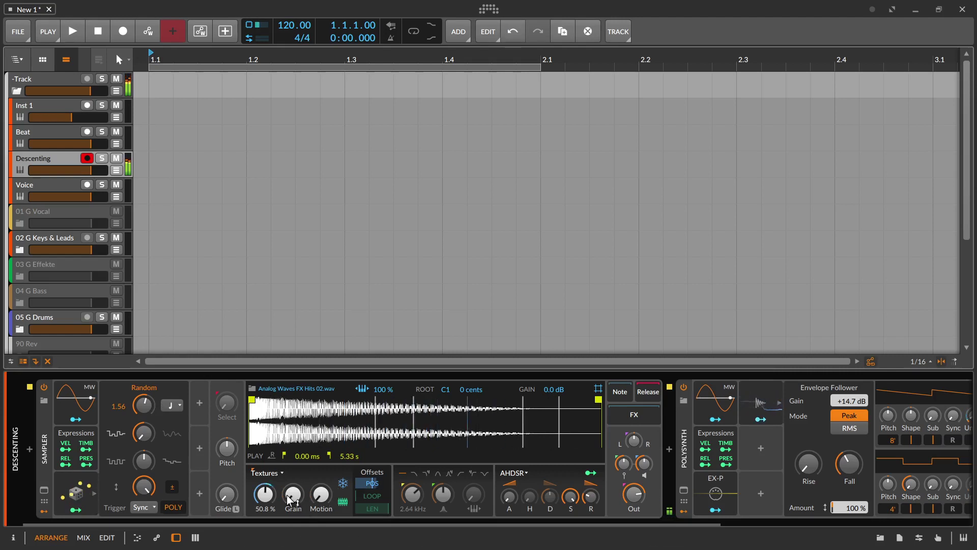
{"action": "left_click_drag", "start_coordinate": [291, 502], "coordinate": [290, 503]}
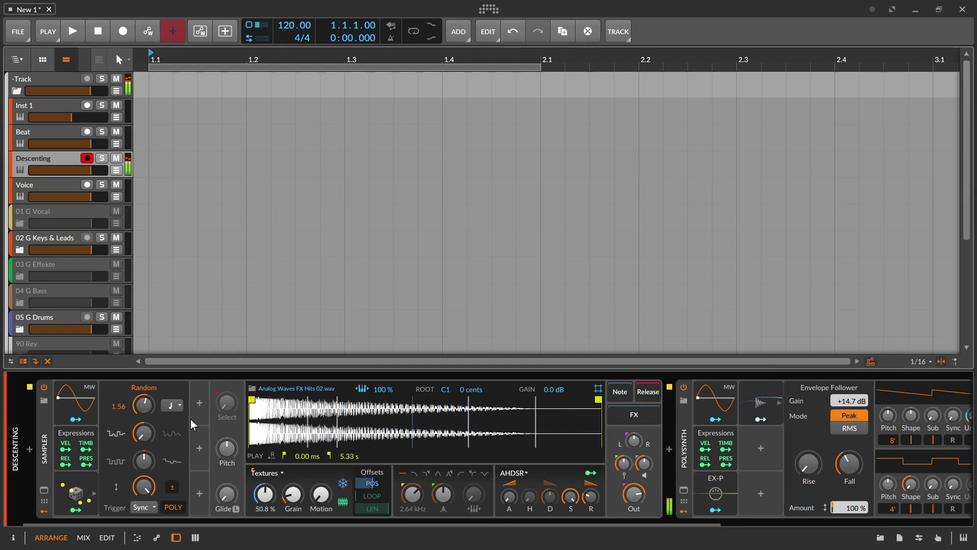
{"action": "mouse_move", "coordinate": [143, 433]}
{"action": "left_mouse_down"}
{"action": "mouse_move", "coordinate": [142, 409]}
{"action": "mouse_move", "coordinate": [137, 422]}
{"action": "left_mouse_up"}
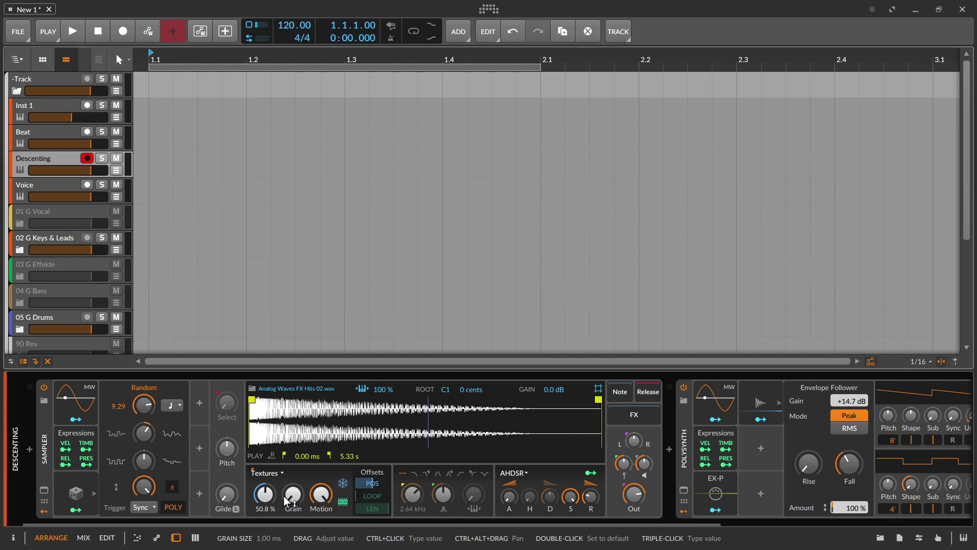
- View the Descenting and Voice tracks in the inspector, leaving the Voice track selected and the inspector hidden
{"action": "key", "text": "i"}
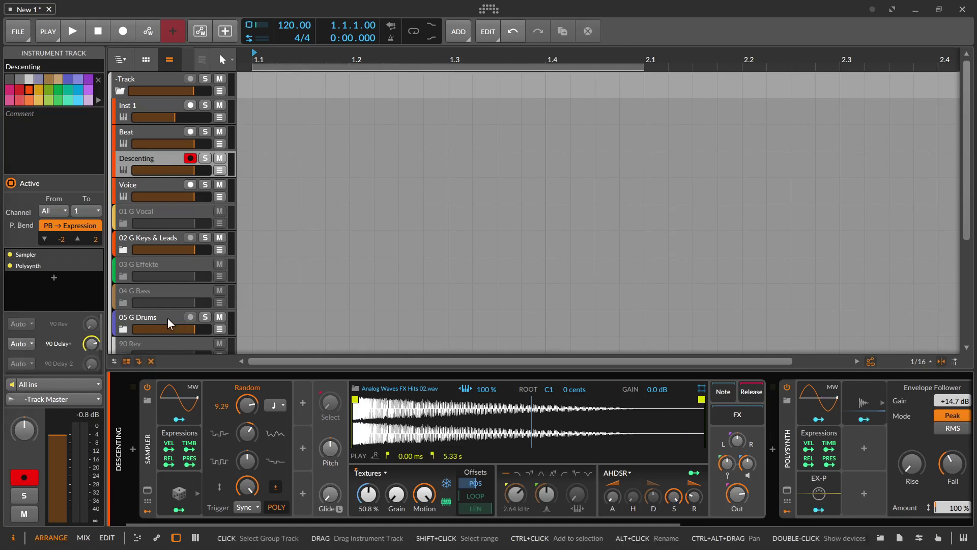
{"action": "left_click", "coordinate": [173, 186]}
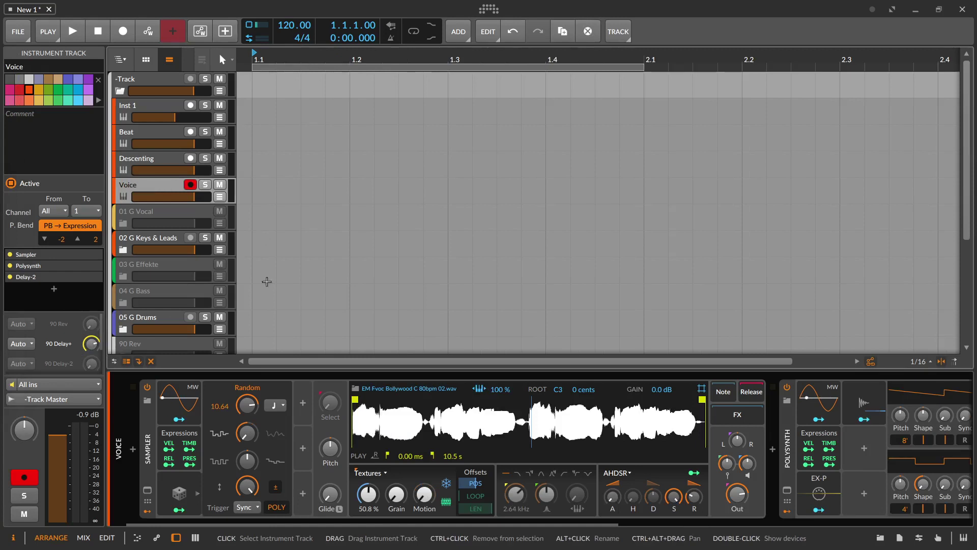
{"action": "left_click", "coordinate": [13, 537]}
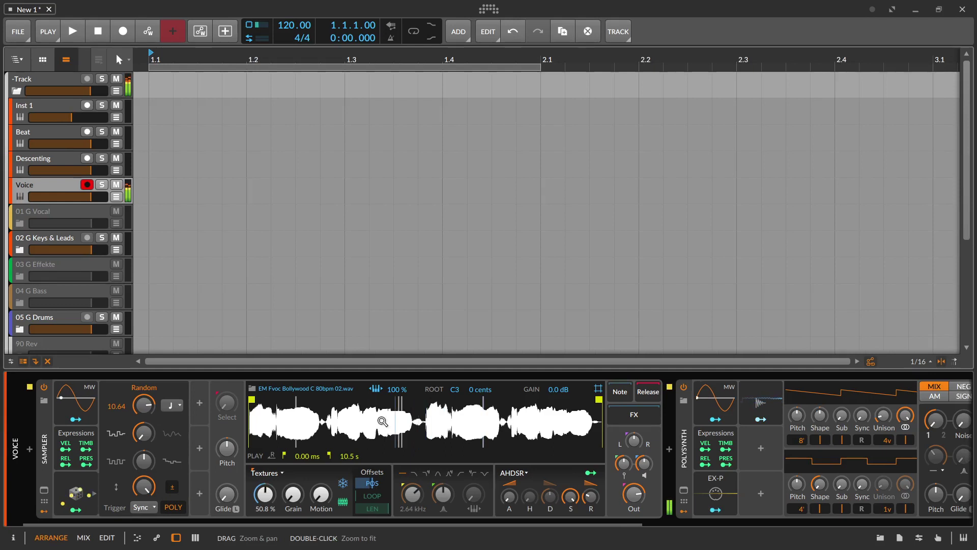
- Raise the grain size slightly in the Voice track's sampler
{"action": "left_click_drag", "start_coordinate": [304, 505], "coordinate": [304, 493]}
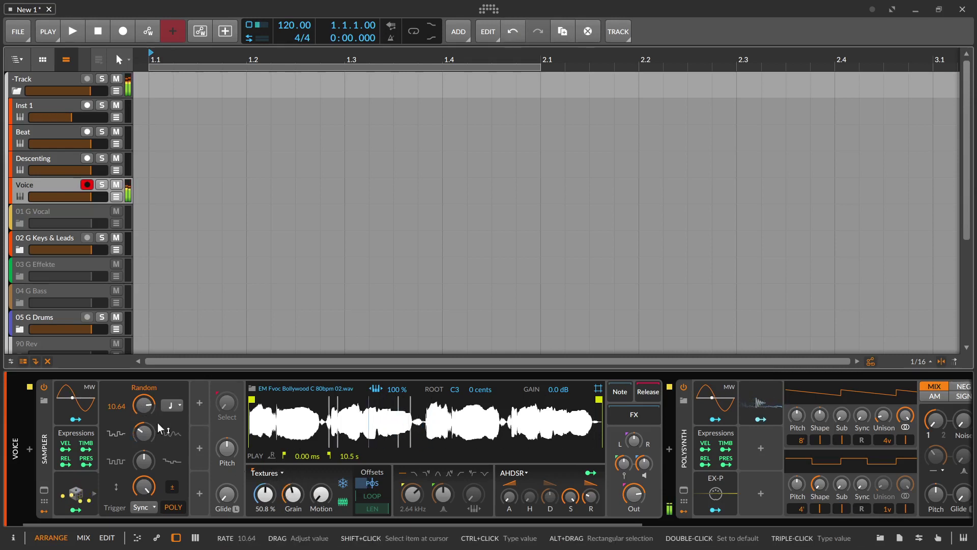
{"action": "left_click_drag", "start_coordinate": [320, 497], "coordinate": [292, 493]}
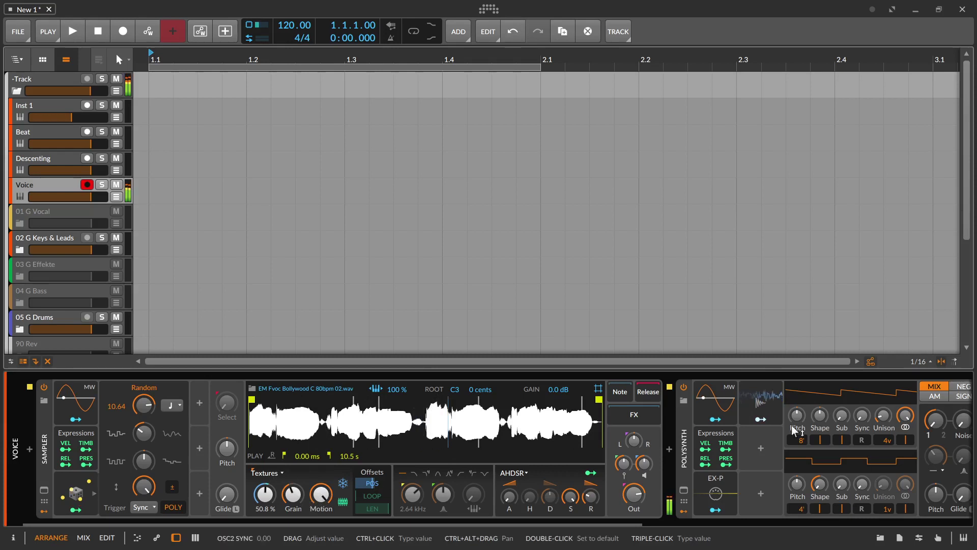
- Expand the Polysynth's Envelope Follower on the Voice track and increase its Rise and Fall, keeping the amount at 100 %
{"action": "left_click", "coordinate": [755, 387]}
{"action": "left_click", "coordinate": [756, 387]}
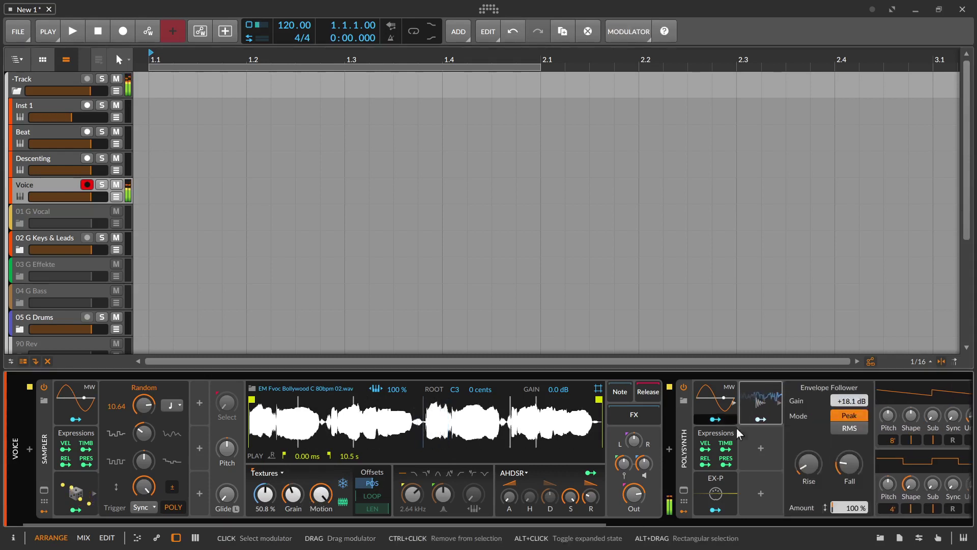
{"action": "left_click_drag", "start_coordinate": [804, 471], "coordinate": [845, 469]}
{"action": "left_click", "coordinate": [806, 466]}
{"action": "mouse_move", "coordinate": [842, 506]}
{"action": "left_mouse_down"}
{"action": "mouse_move", "coordinate": [841, 545]}
{"action": "mouse_move", "coordinate": [842, 510]}
{"action": "left_mouse_up"}
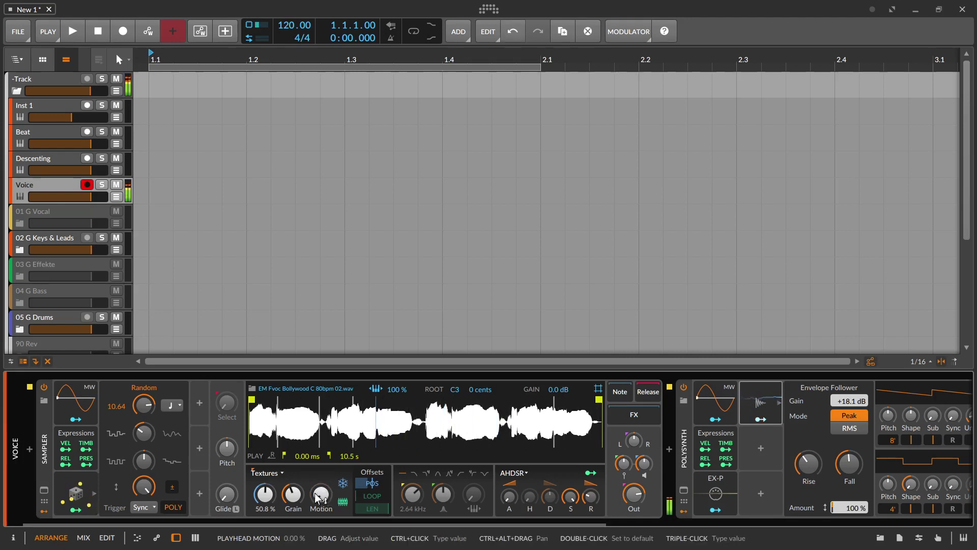
- Reduce the Voice sampler's grain size to minimum and lower its Random modulator's smoothing
{"action": "left_click_drag", "start_coordinate": [144, 433], "coordinate": [144, 433]}
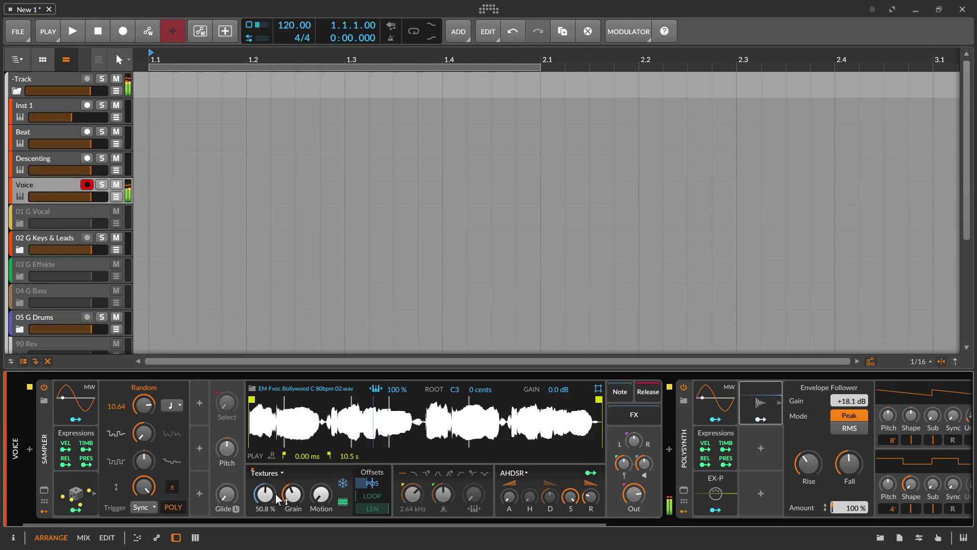
{"action": "left_click_drag", "start_coordinate": [291, 494], "coordinate": [292, 502]}
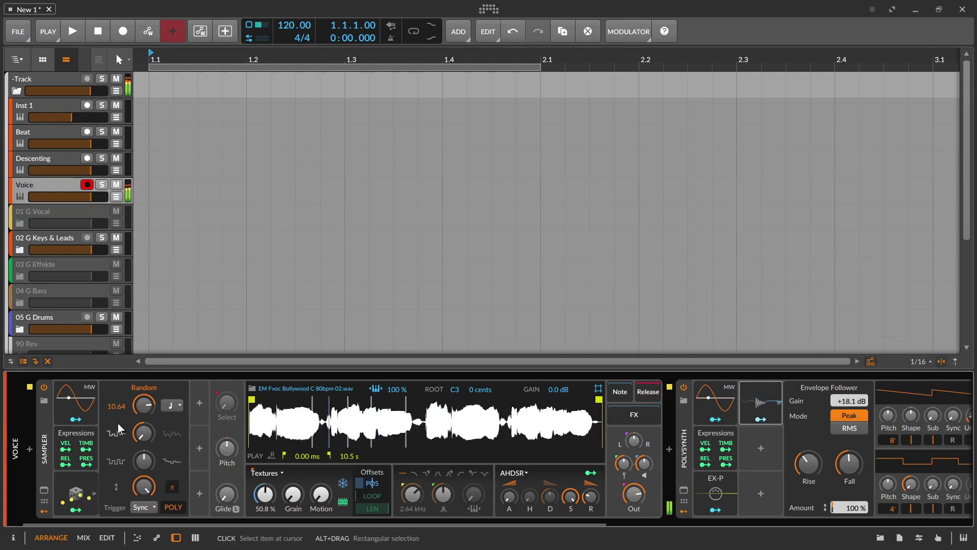
{"action": "left_click_drag", "start_coordinate": [146, 446], "coordinate": [147, 445]}
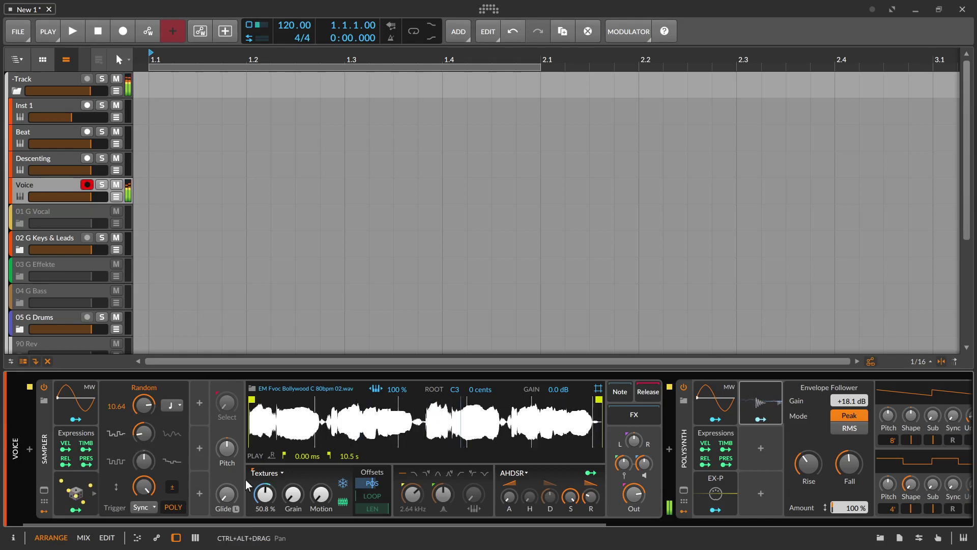
{"action": "left_click", "coordinate": [294, 498]}
{"action": "mouse_move", "coordinate": [294, 498]}
{"action": "left_mouse_down"}
{"action": "mouse_move", "coordinate": [295, 454]}
{"action": "mouse_move", "coordinate": [320, 492]}
{"action": "mouse_move", "coordinate": [320, 481]}
{"action": "mouse_move", "coordinate": [292, 512]}
{"action": "left_mouse_up"}
- Raise the Random modulator's smoothing to 82.8 %, reduce the setting beneath it, and ease smoothing back to just above its midpoint
{"action": "left_click_drag", "start_coordinate": [144, 404], "coordinate": [144, 406]}
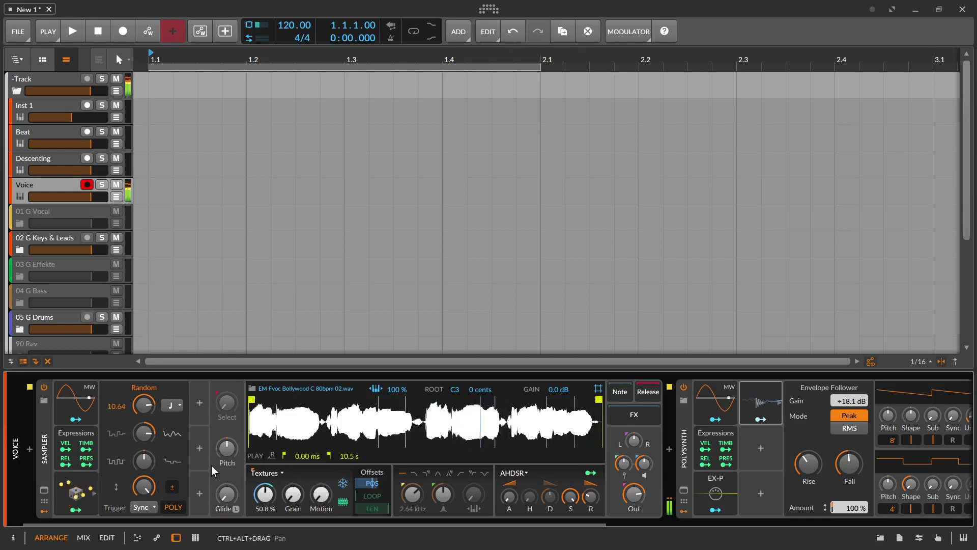
{"action": "mouse_move", "coordinate": [132, 450]}
{"action": "left_mouse_down"}
{"action": "mouse_move", "coordinate": [132, 466]}
{"action": "mouse_move", "coordinate": [144, 464]}
{"action": "left_mouse_up"}
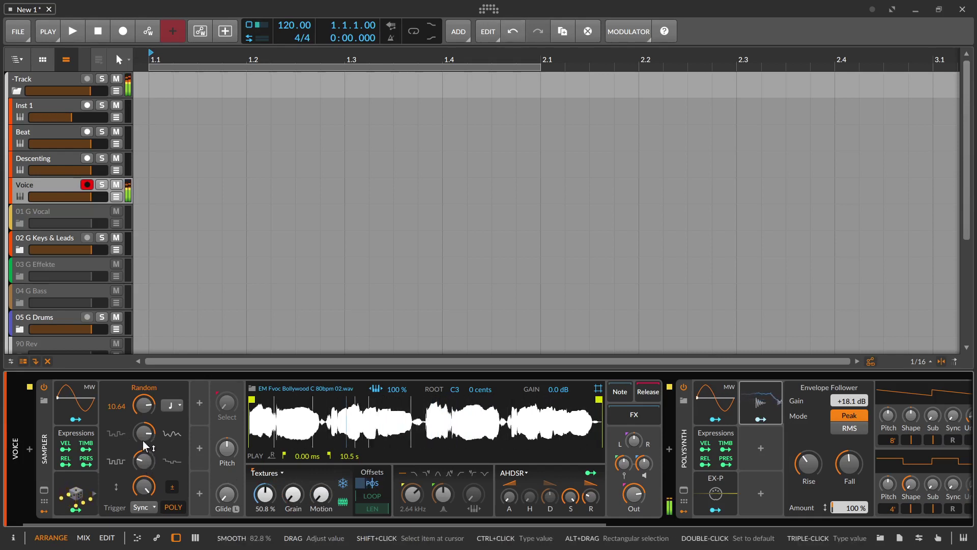
{"action": "left_click_drag", "start_coordinate": [142, 437], "coordinate": [142, 438]}
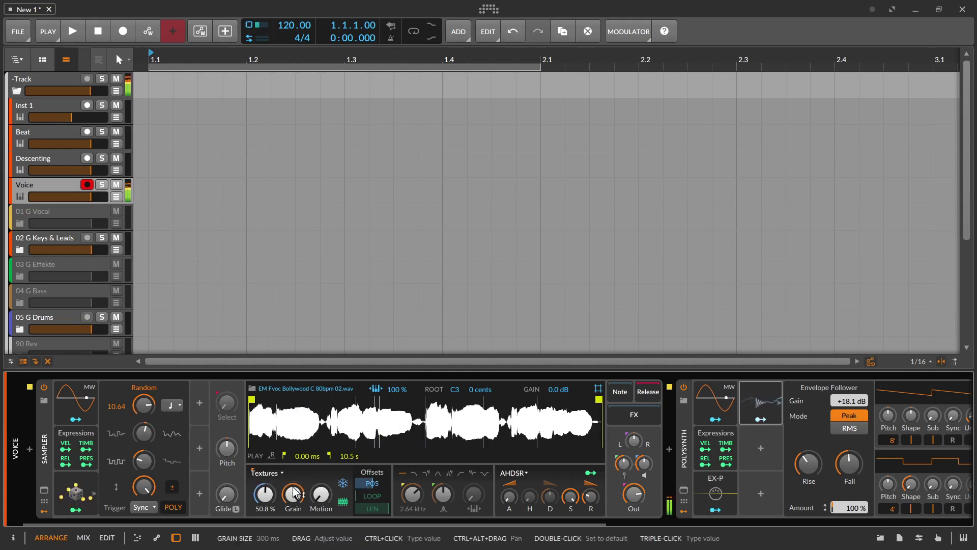